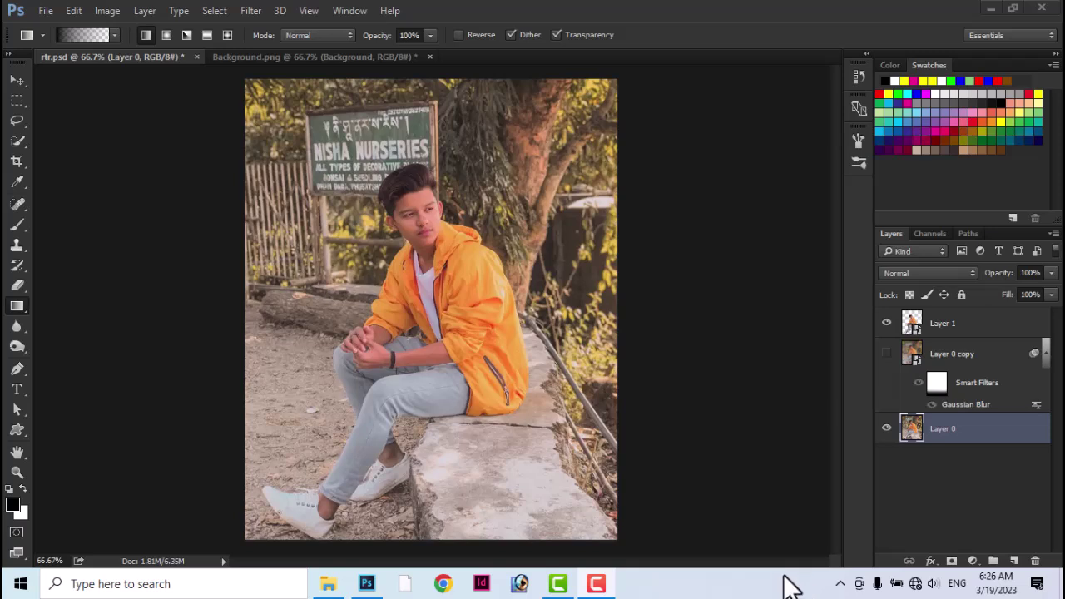
# Reveal Layer 0 copy's blurred background in the rtr.psd sample, then close the sample.
pyautogui.click(886, 356)
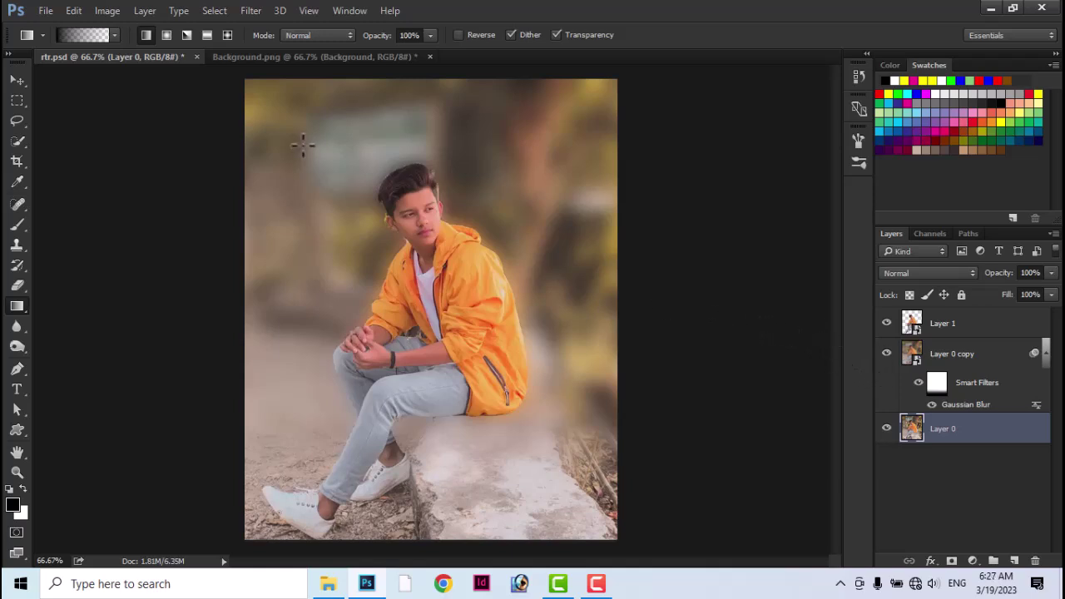
pyautogui.click(197, 57)
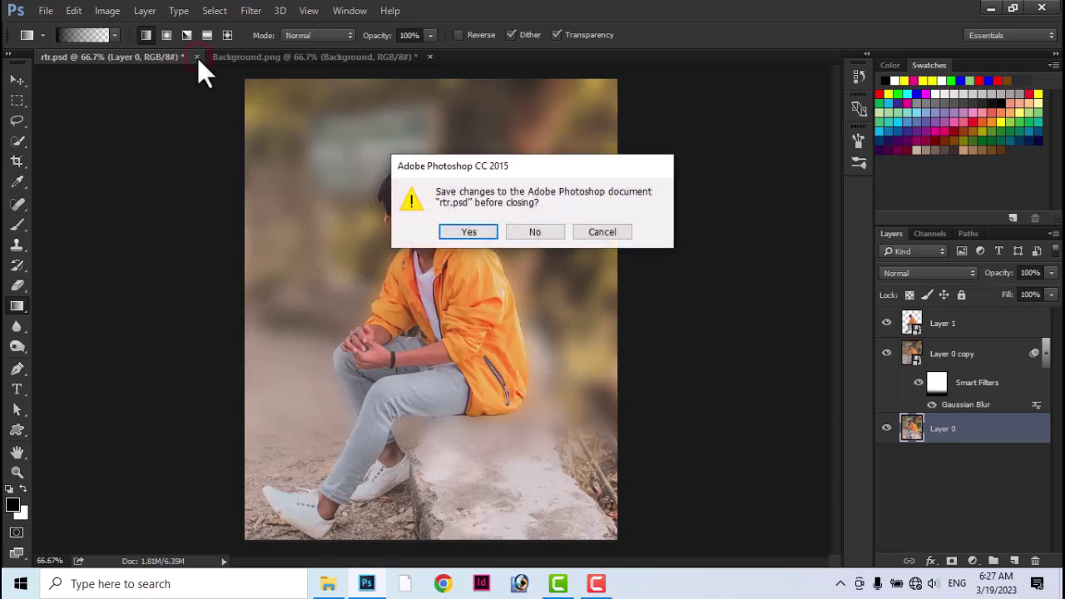
# Discard changes to rtr.psd and duplicate Background.png's Background layer as Background copy.
pyautogui.click(548, 235)
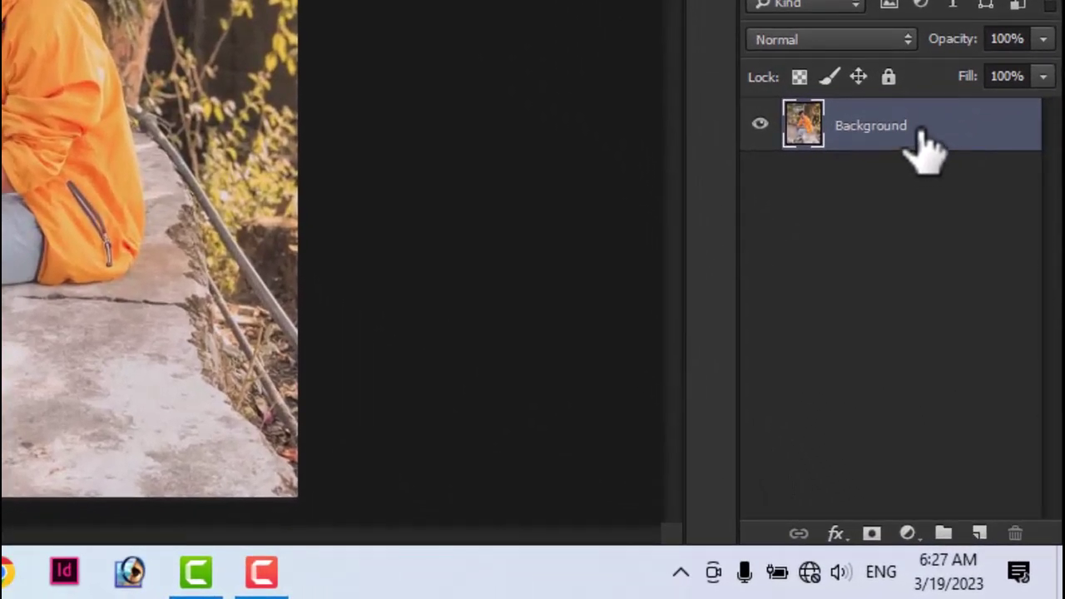
pyautogui.moveTo(957, 137)
pyautogui.mouseDown()
pyautogui.moveTo(946, 391)
pyautogui.moveTo(982, 530)
pyautogui.mouseUp()
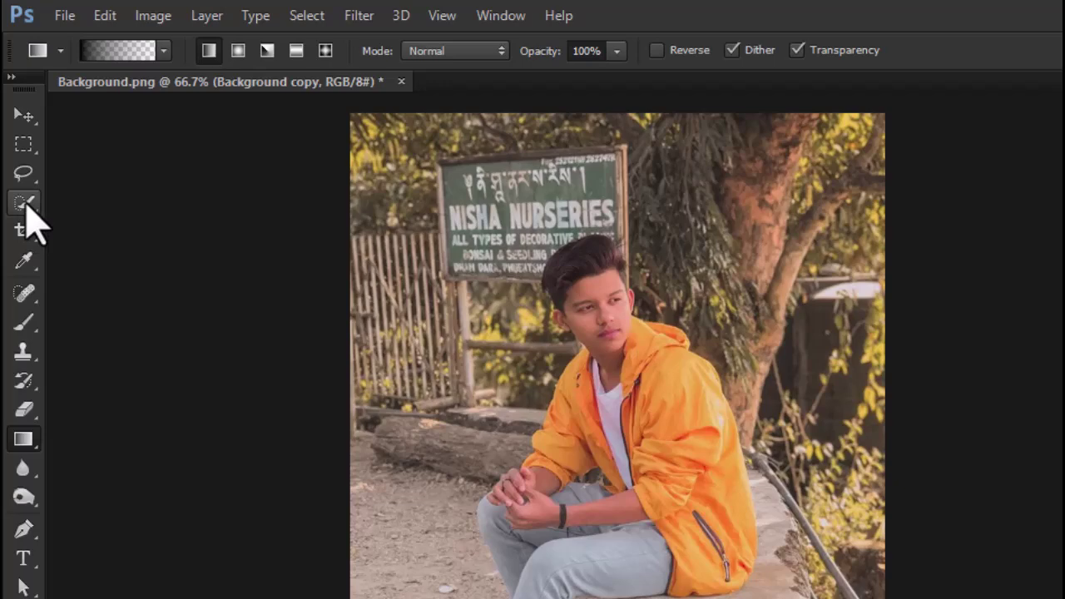
# Quick-select the boy from his hair down through his jacket, sleeve and lower body.
pyautogui.click(27, 206)
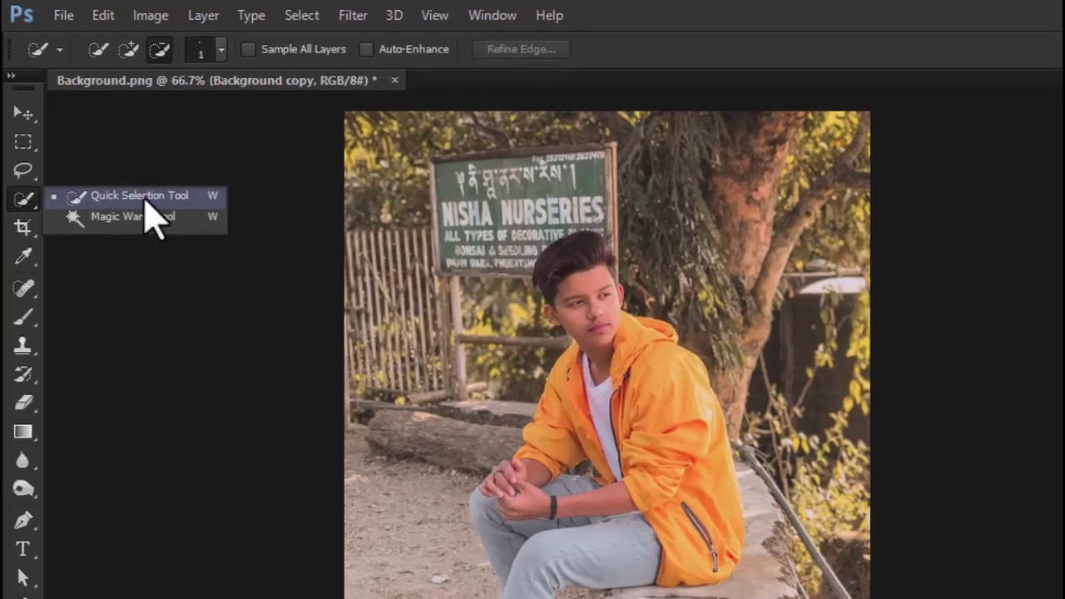
pyautogui.click(148, 201)
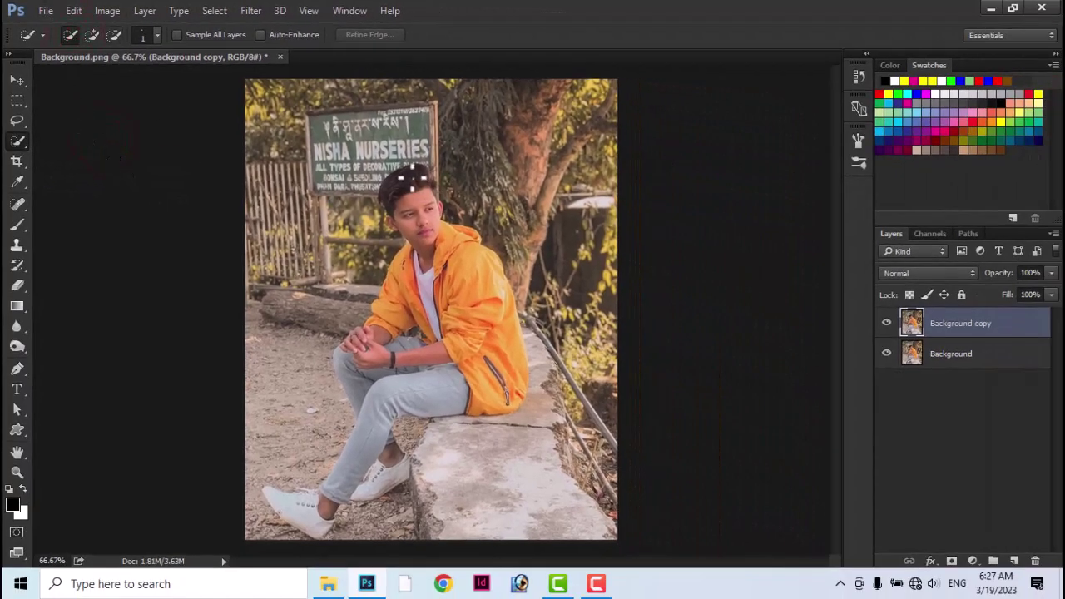
pyautogui.moveTo(399, 178); pyautogui.dragTo(412, 175)
pyautogui.moveTo(425, 234); pyautogui.dragTo(422, 288)
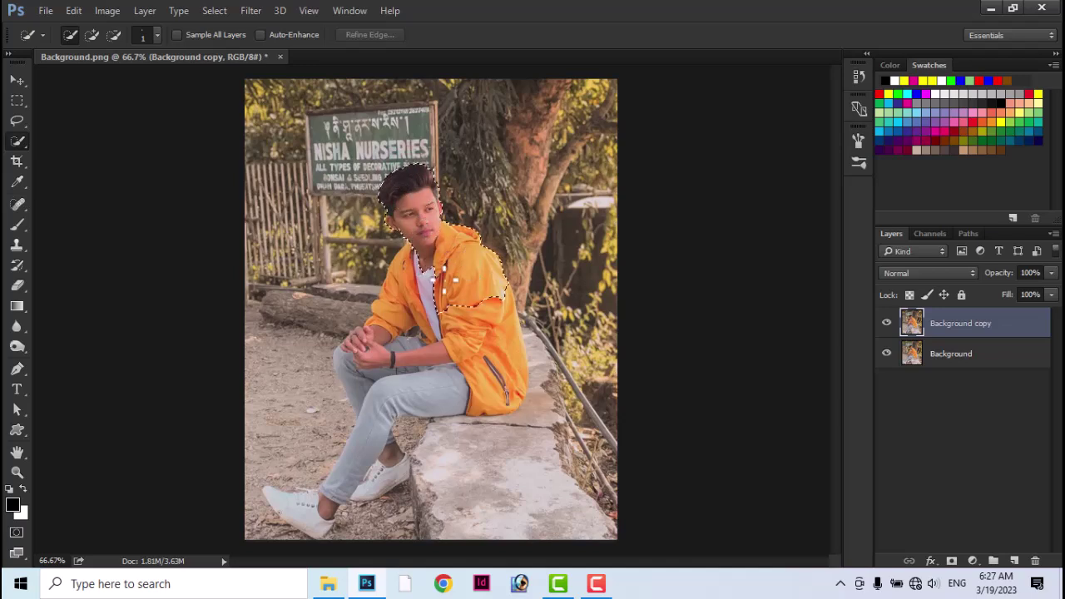
pyautogui.moveTo(385, 314)
pyautogui.mouseDown()
pyautogui.moveTo(494, 376)
pyautogui.moveTo(354, 356)
pyautogui.moveTo(367, 422)
pyautogui.moveTo(335, 470)
pyautogui.moveTo(332, 500)
pyautogui.moveTo(293, 502)
pyautogui.moveTo(354, 470)
pyautogui.moveTo(376, 481)
pyautogui.moveTo(416, 435)
pyautogui.mouseUp()
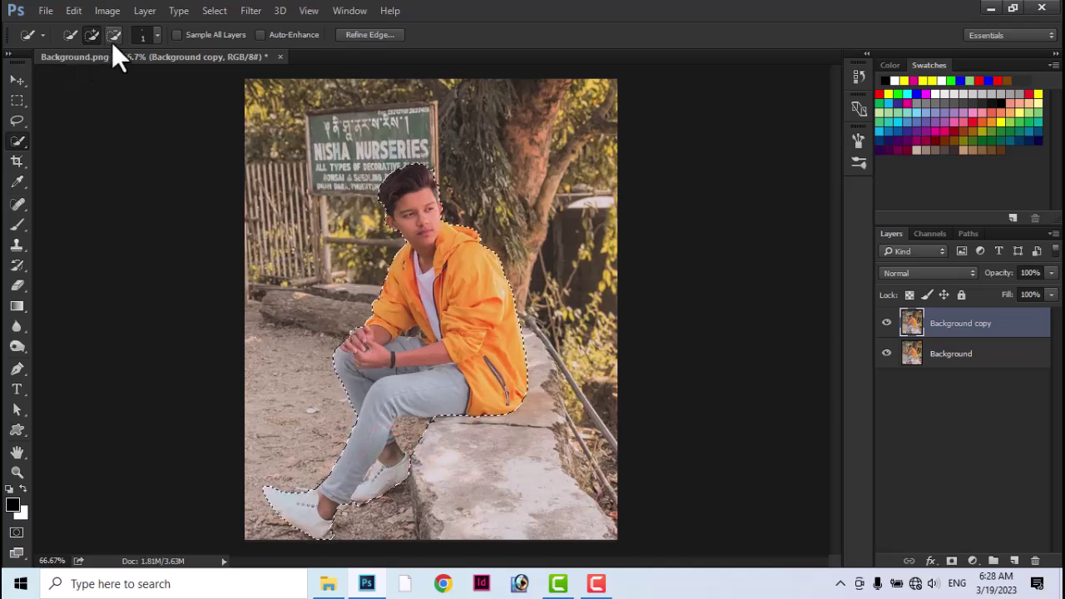
# Subtract the ledge gap under his leg and tidy the selection edge around the shoe.
pyautogui.moveTo(420, 426)
pyautogui.mouseDown()
pyautogui.moveTo(439, 425)
pyautogui.moveTo(408, 431)
pyautogui.moveTo(402, 416)
pyautogui.mouseUp()
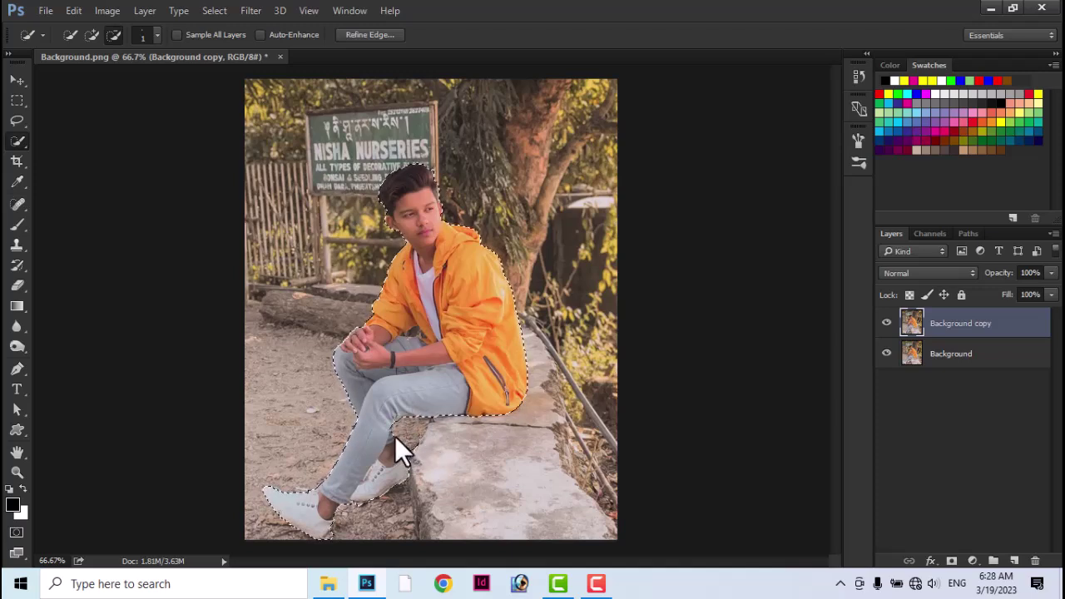
pyautogui.moveTo(394, 436)
pyautogui.mouseDown()
pyautogui.moveTo(404, 430)
pyautogui.moveTo(365, 505)
pyautogui.mouseUp()
pyautogui.click(342, 520)
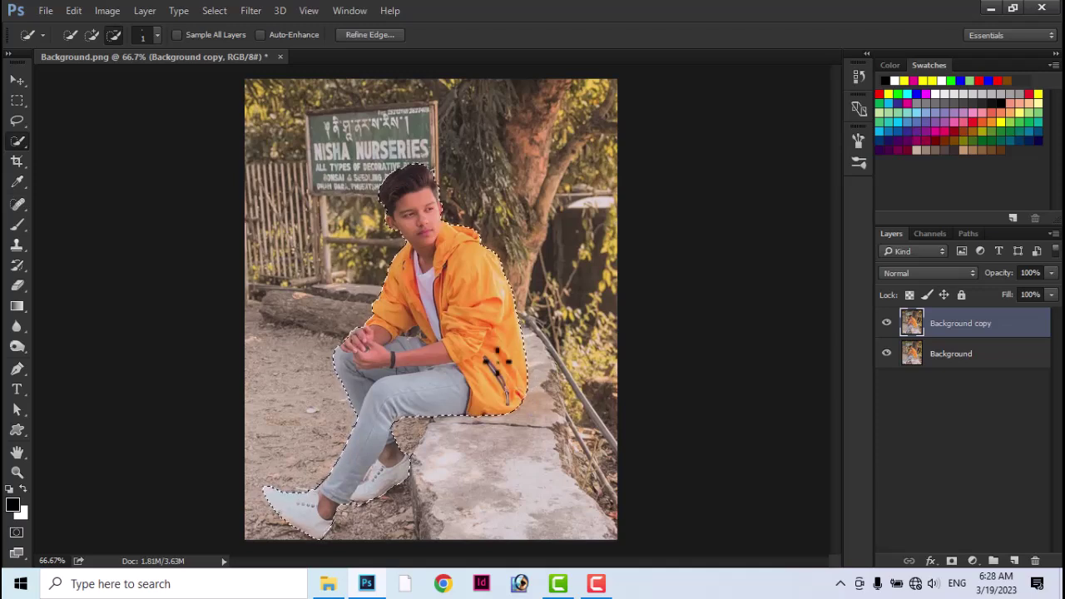
# Copy the selected boy onto a new Layer 1, then select Background copy.
pyautogui.hotkey('ctrl', 'j')
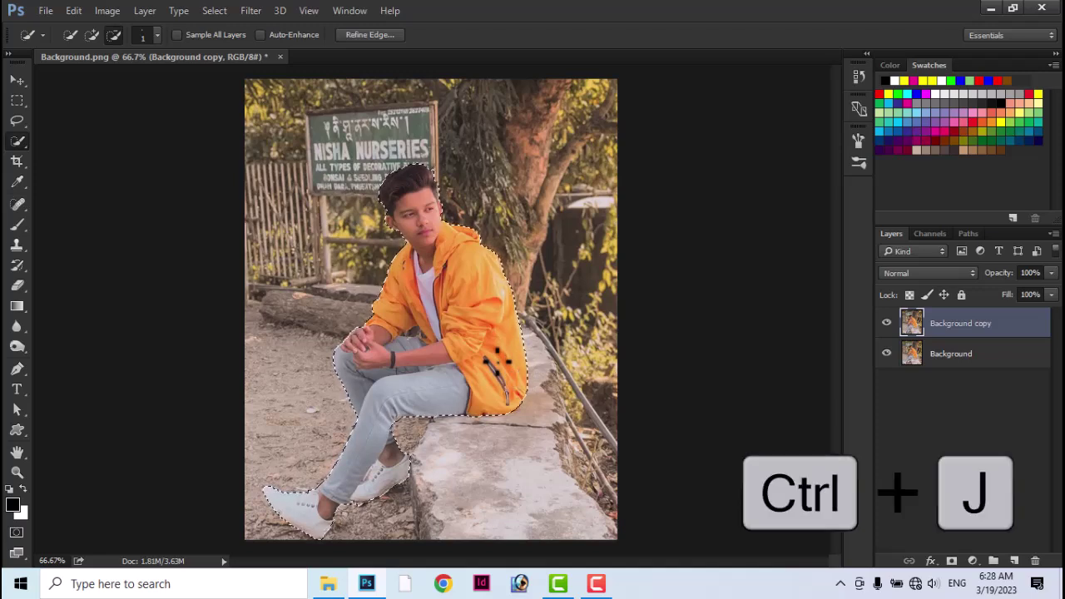
pyautogui.hotkey('ctrl', 'j')
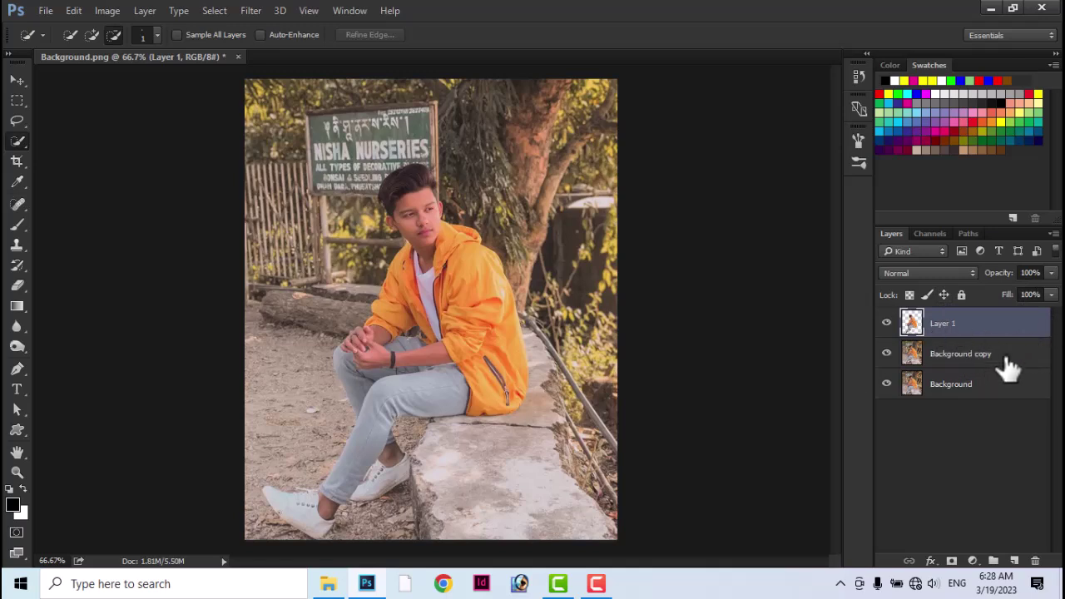
pyautogui.moveTo(996, 354)
pyautogui.mouseDown()
pyautogui.moveTo(915, 341)
pyautogui.moveTo(998, 344)
pyautogui.mouseUp()
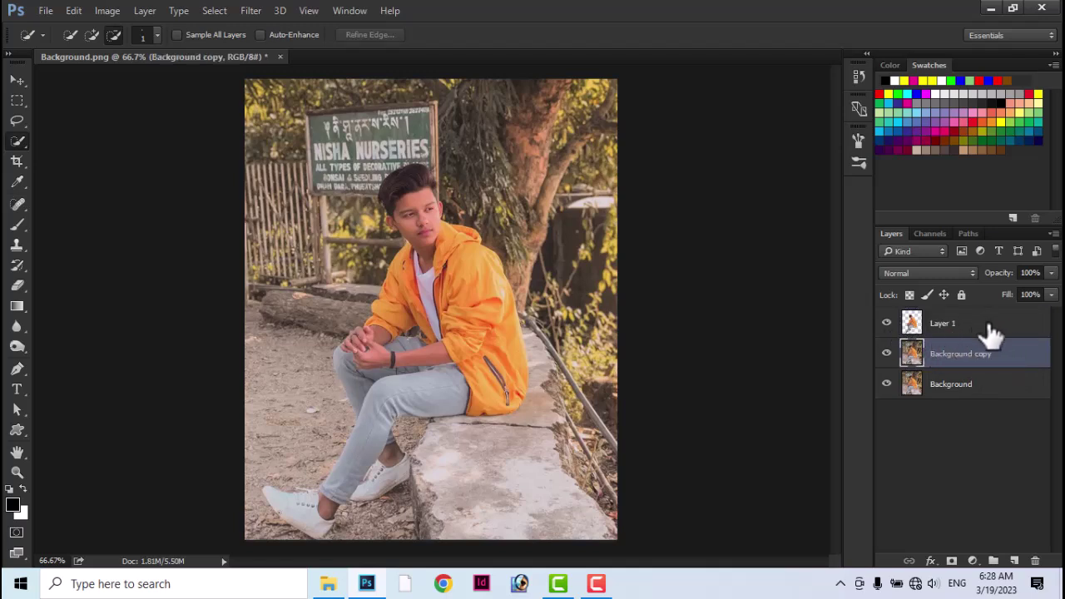
# Convert Layer 1 and Background copy into smart objects.
pyautogui.rightClick(993, 333)
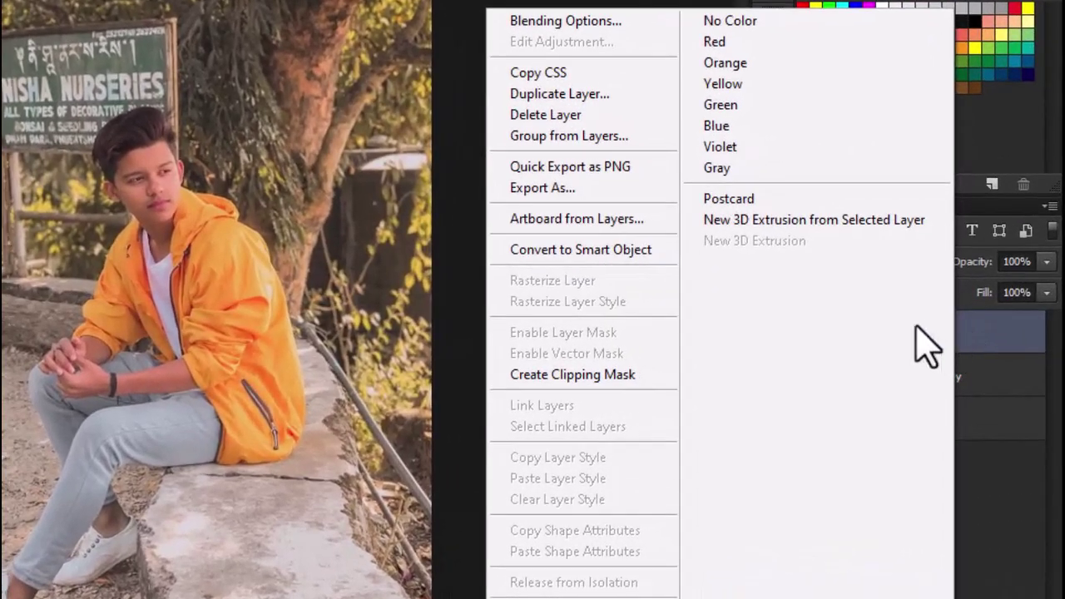
pyautogui.click(560, 250)
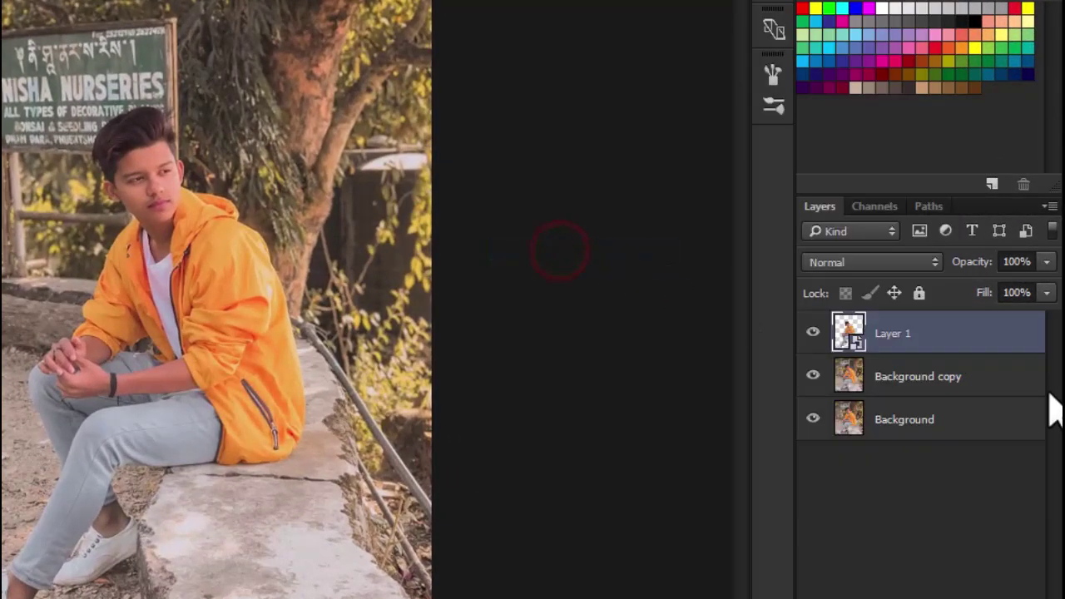
pyautogui.rightClick(973, 388)
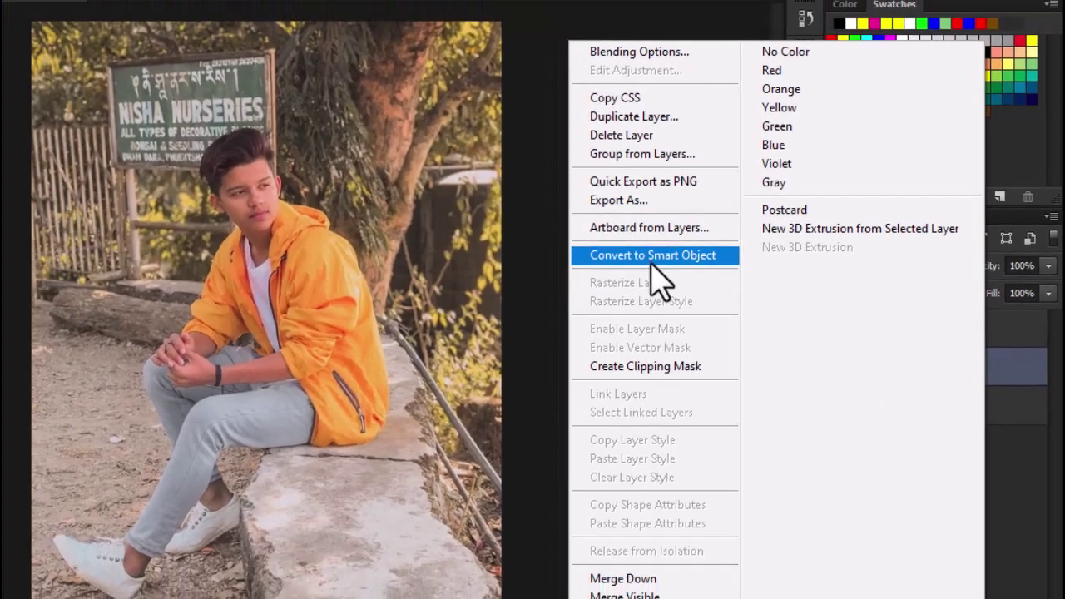
pyautogui.click(599, 249)
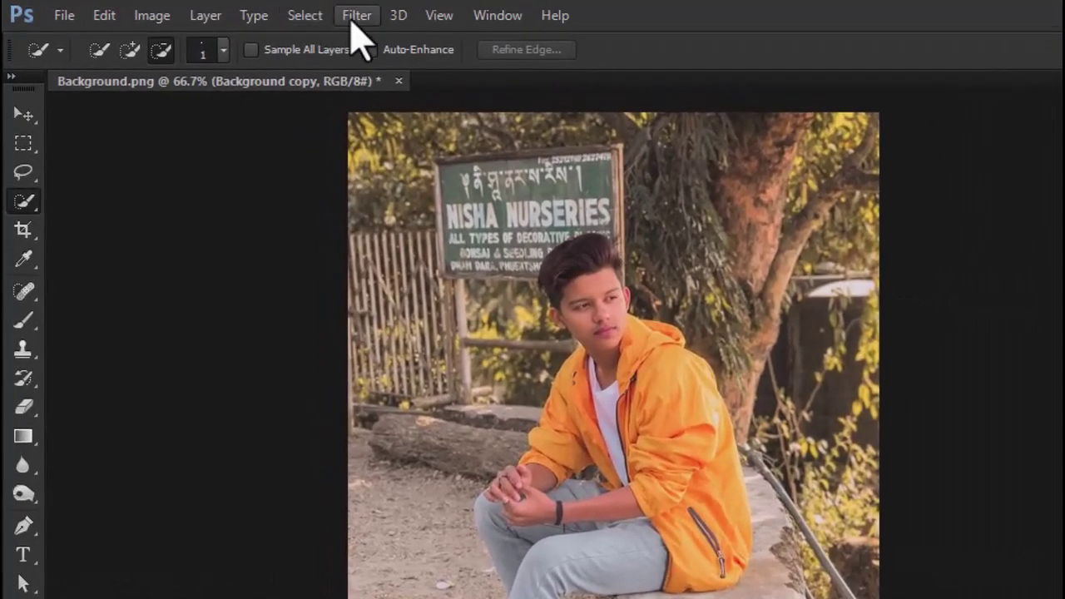
# Apply a 20-pixel Gaussian Blur smart filter to the Background copy layer.
pyautogui.click(353, 20)
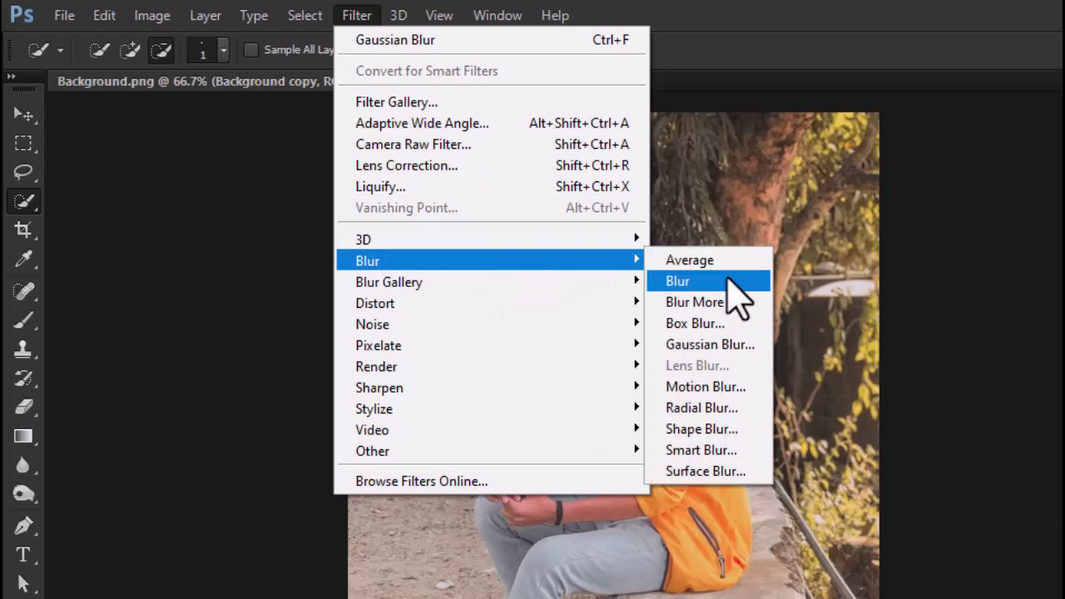
pyautogui.moveTo(367, 261)
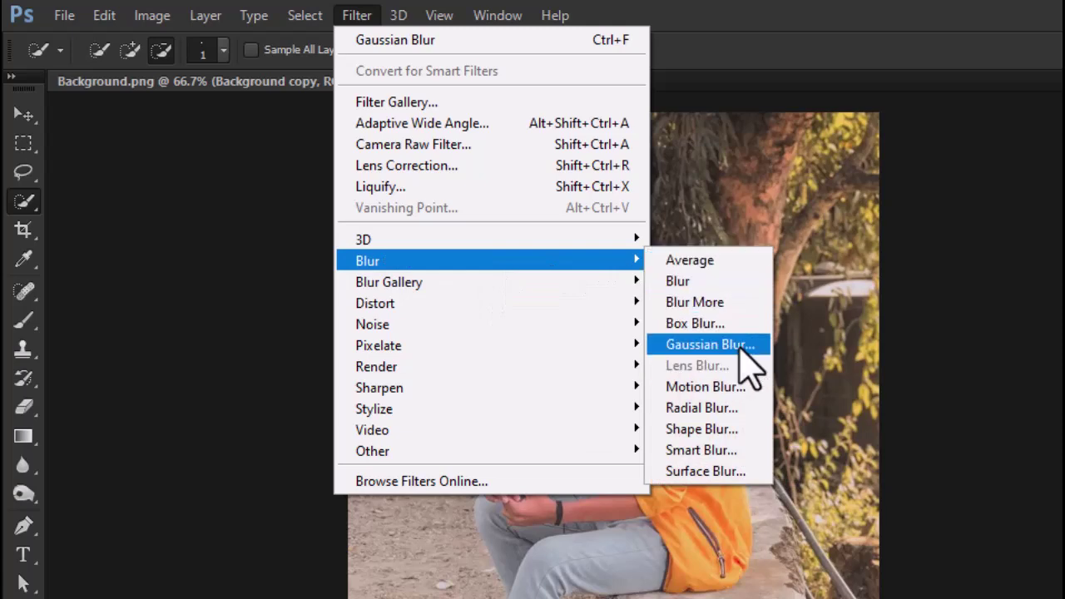
pyautogui.click(710, 345)
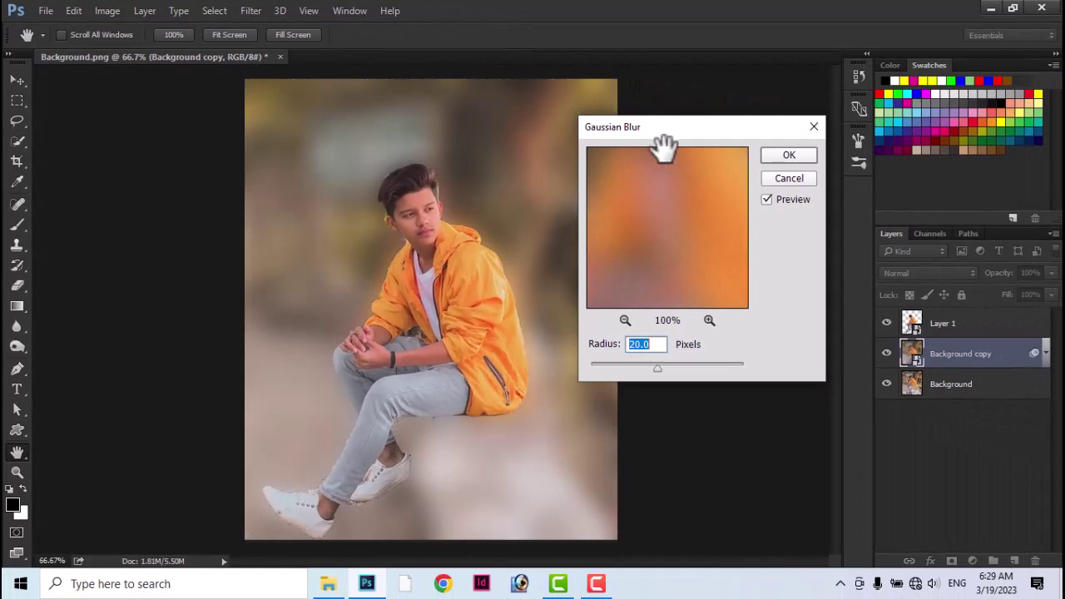
pyautogui.moveTo(669, 134); pyautogui.dragTo(746, 111)
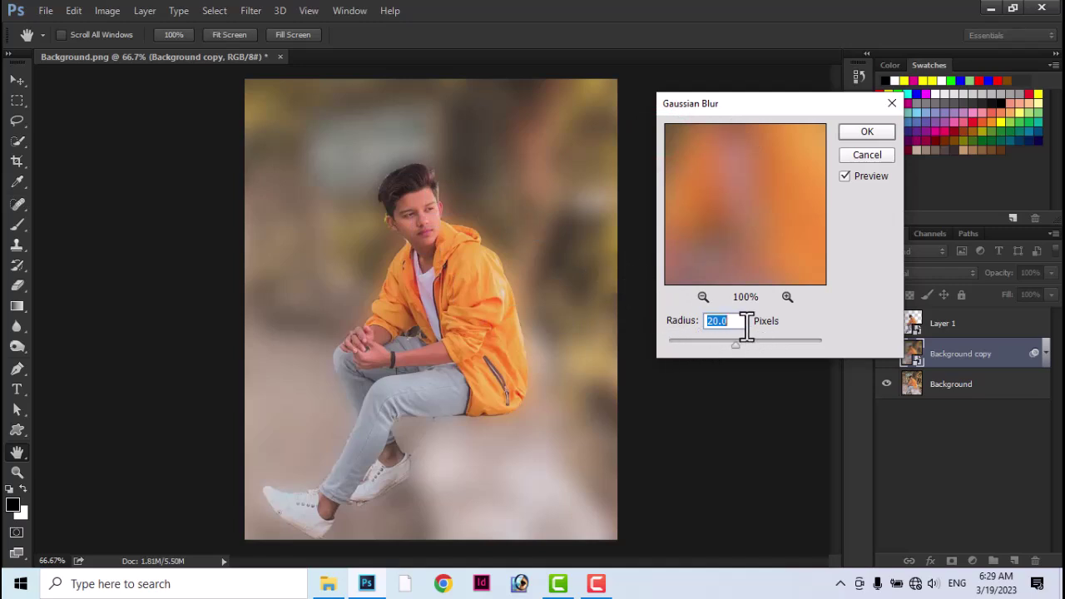
pyautogui.click(867, 133)
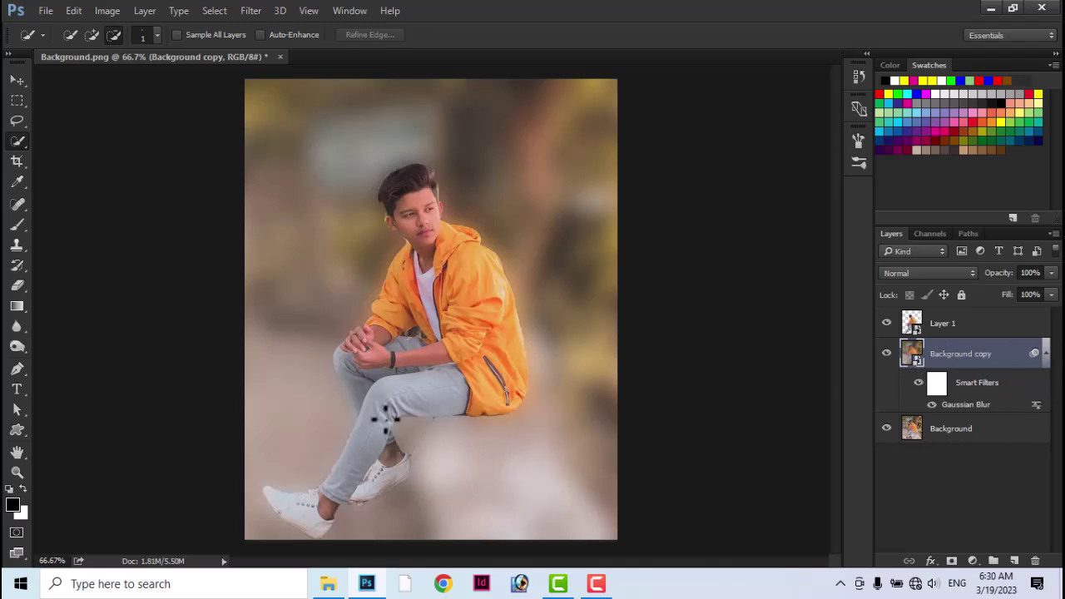
# Target the Smart Filters mask and set the Gradient tool to the Foreground to Transparent preset.
pyautogui.click(938, 389)
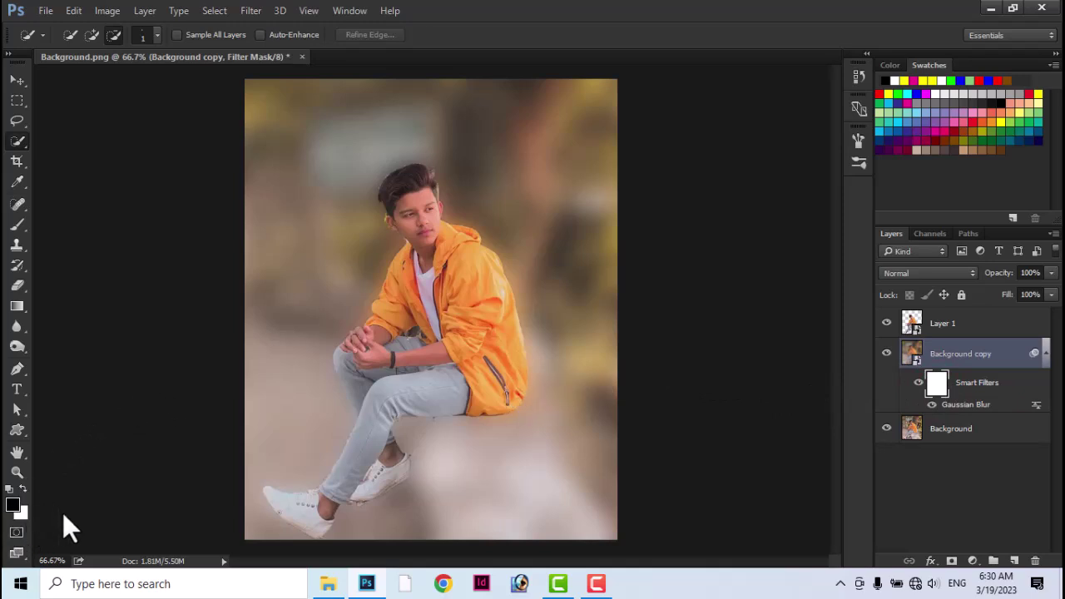
pyautogui.click(17, 306)
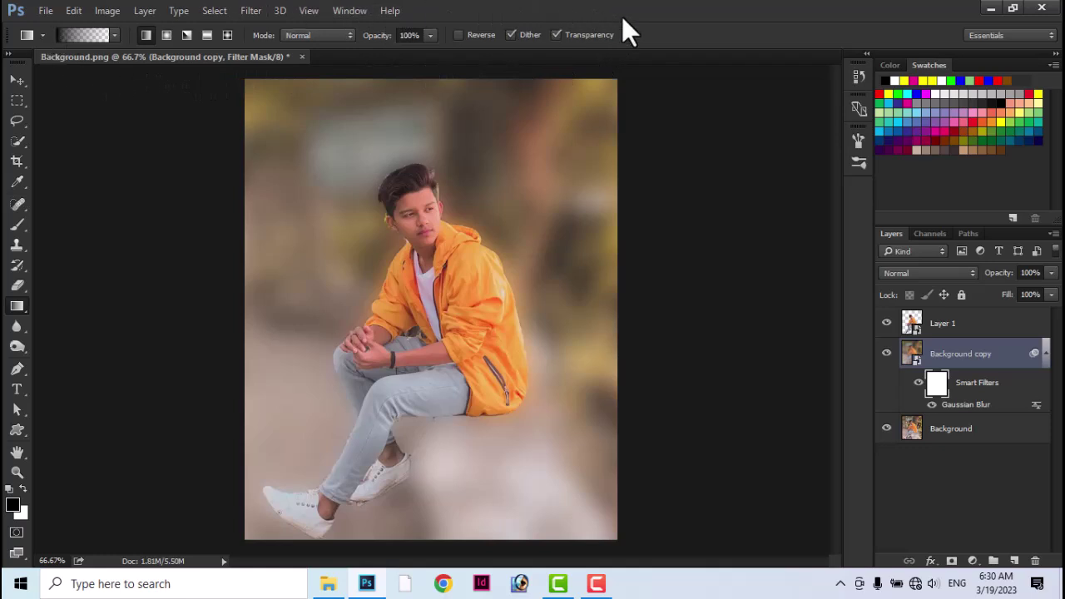
pyautogui.click(84, 37)
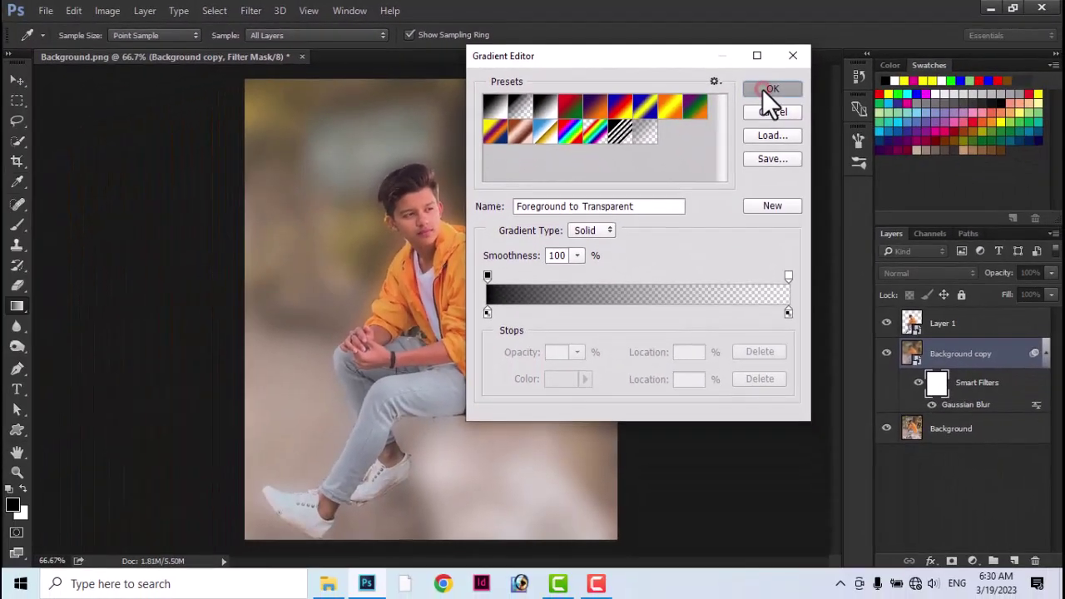
pyautogui.click(958, 157)
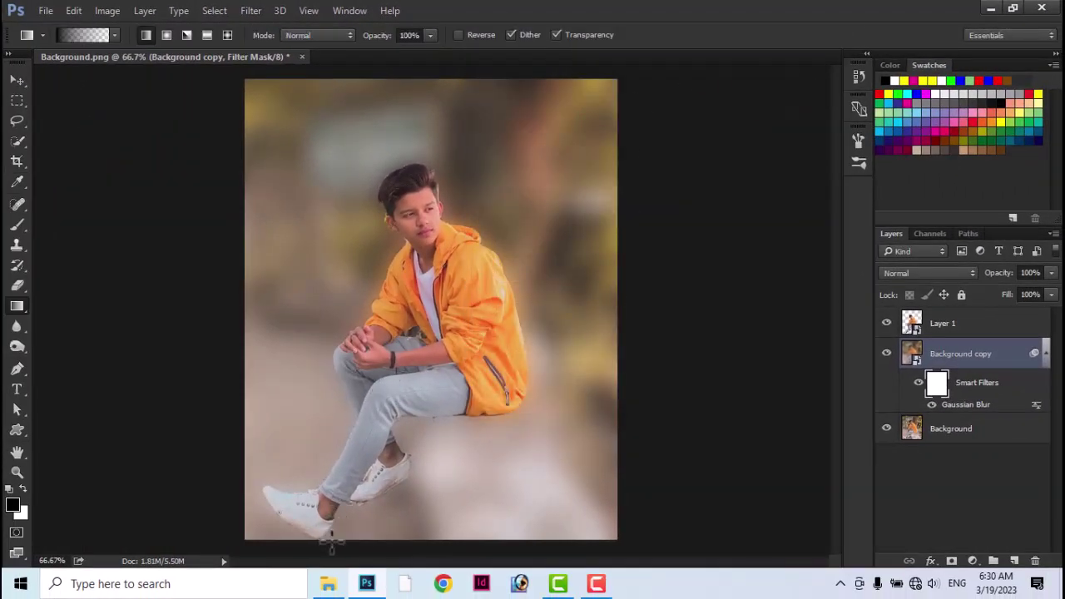
# Draw mask gradients upward from the image bottom and the right-hand stone to keep them sharp.
pyautogui.moveTo(331, 539); pyautogui.dragTo(357, 420)
pyautogui.moveTo(357, 420); pyautogui.dragTo(380, 363)
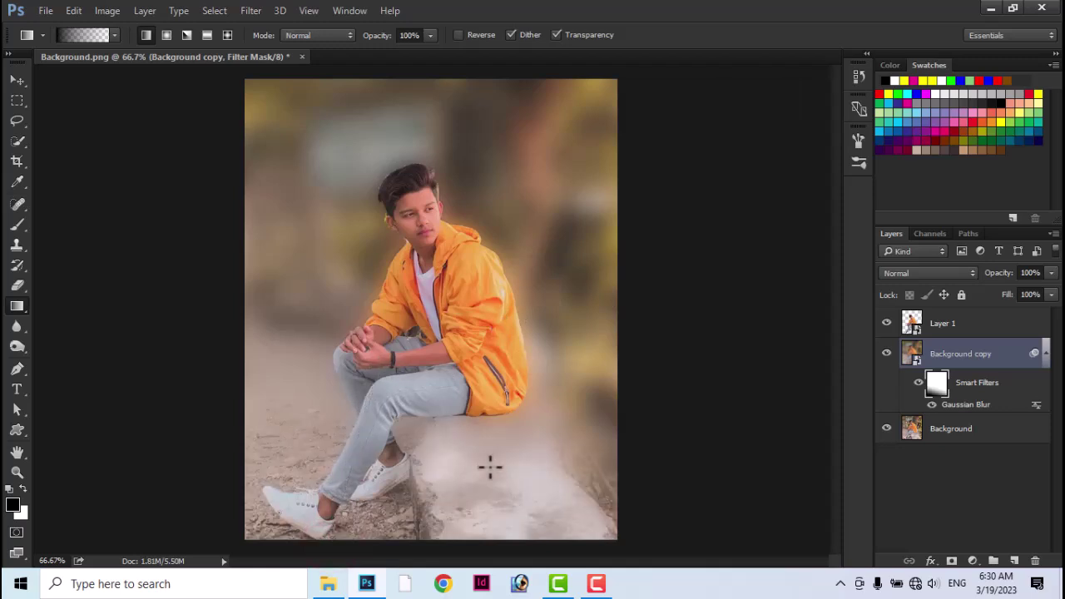
pyautogui.moveTo(498, 504); pyautogui.dragTo(473, 398)
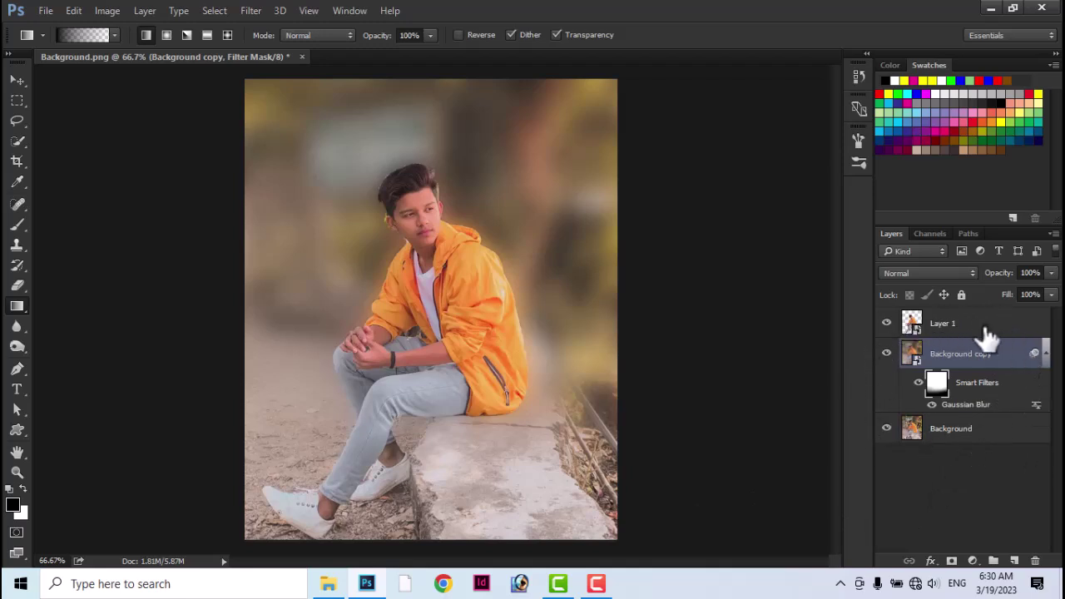
# Flatten Background.png's layers into one Background layer via Flatten Image.
pyautogui.click(969, 432)
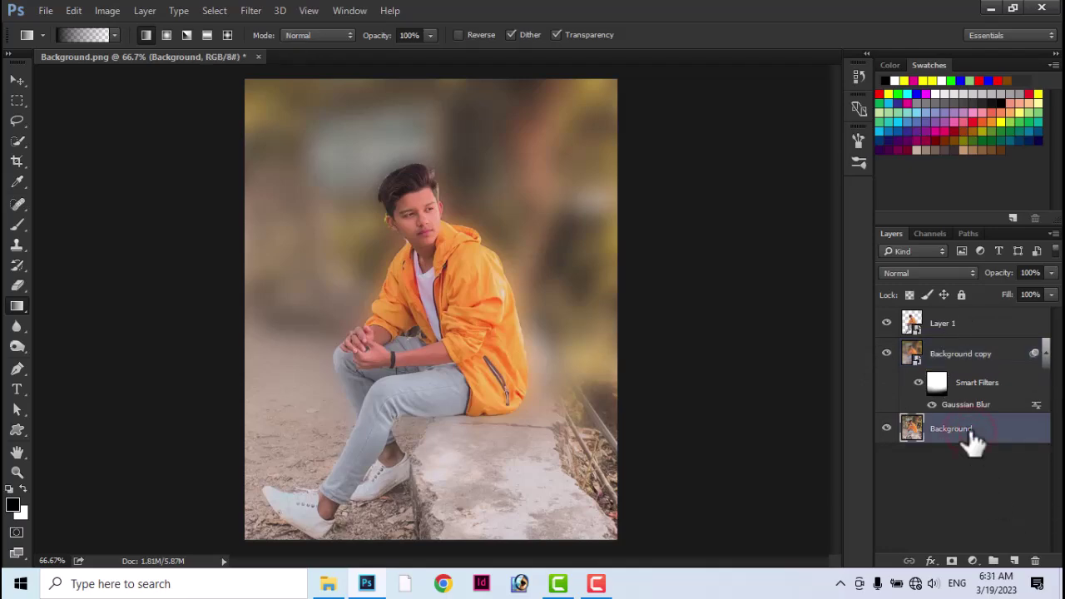
pyautogui.rightClick(972, 436)
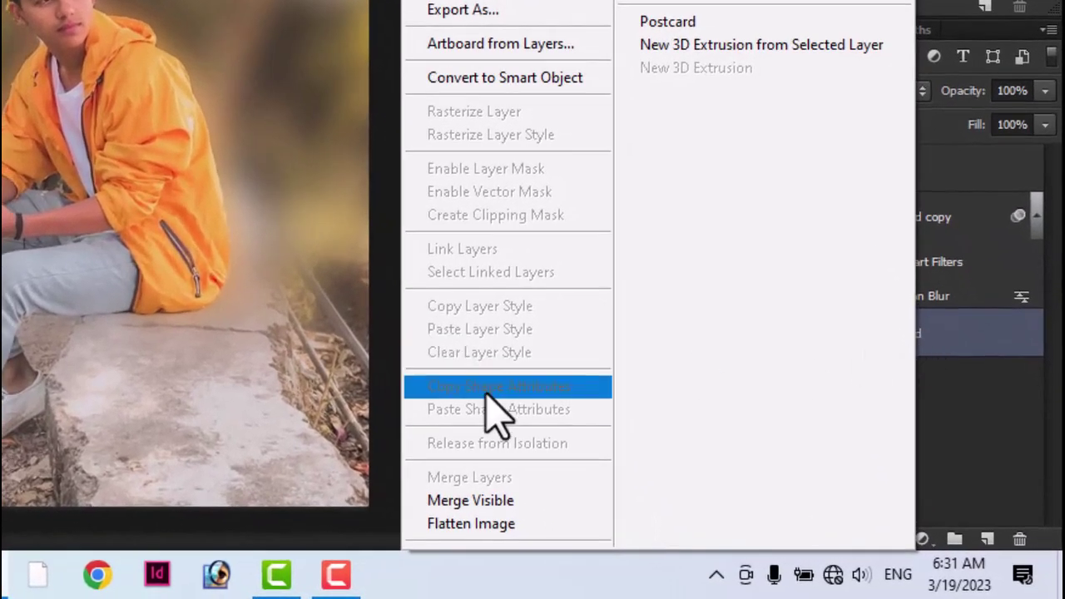
pyautogui.click(486, 522)
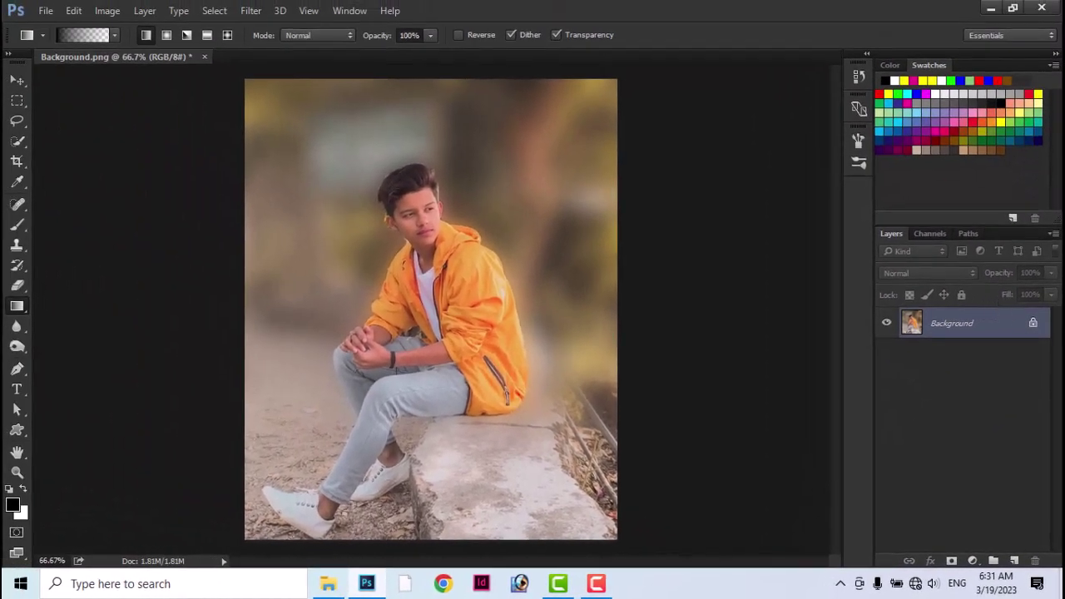